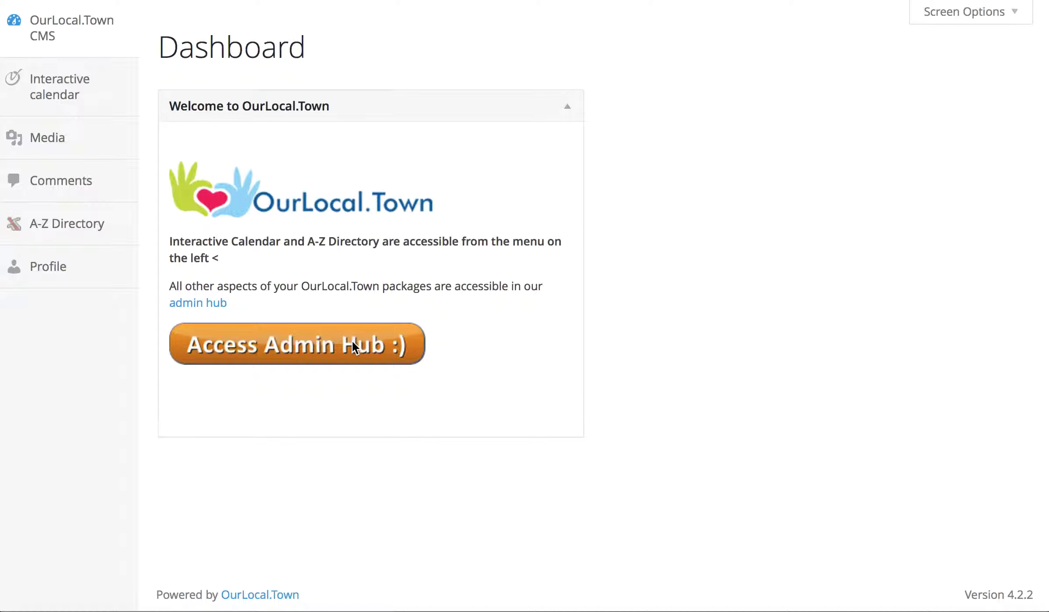
Access the admin hub and open the Around Us section of the app content.
{"action": "left_click", "coordinate": [329, 360]}
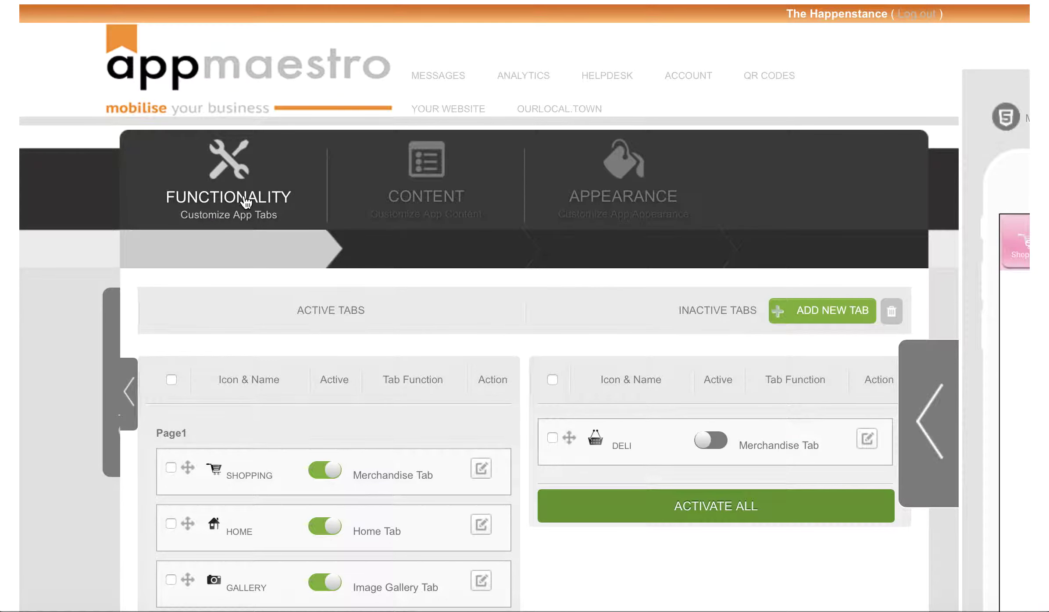
{"action": "scroll", "coordinate": [341, 407], "scroll_direction": "down", "scroll_amount": 2}
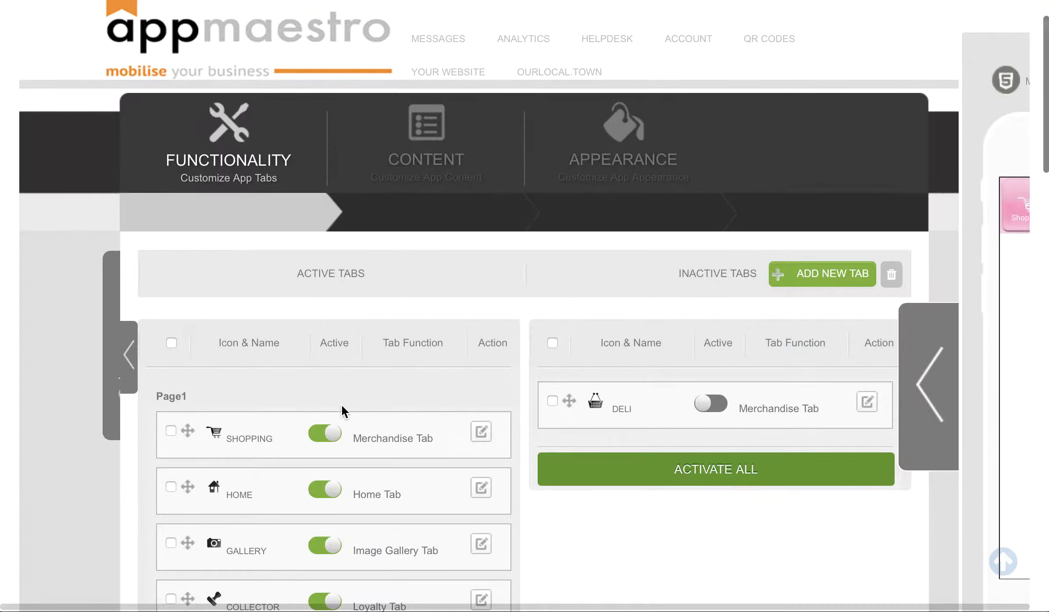
{"action": "scroll", "coordinate": [342, 406], "scroll_direction": "up", "scroll_amount": 2}
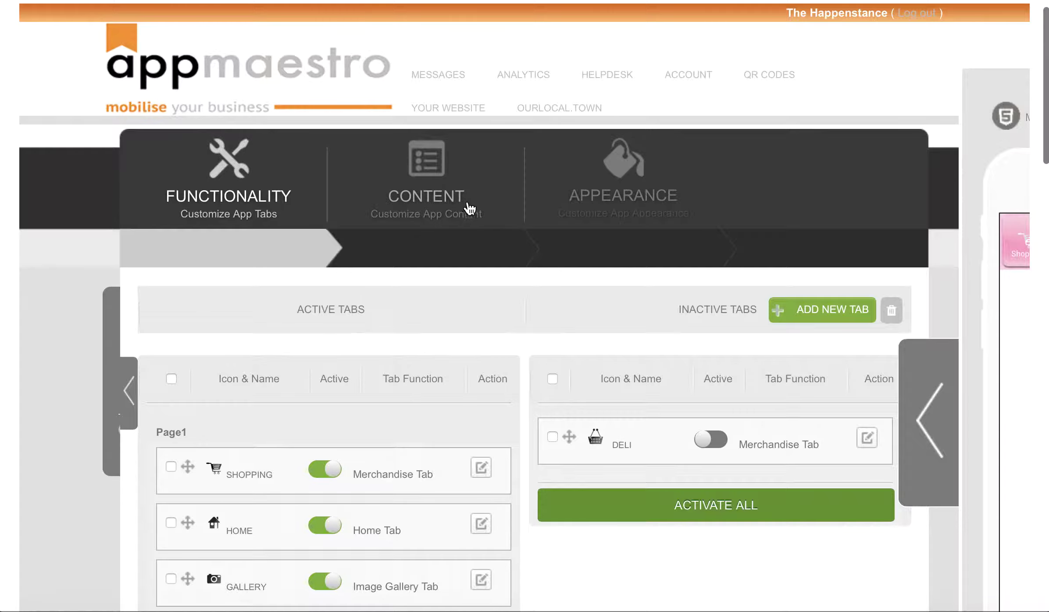
{"action": "left_click", "coordinate": [434, 191]}
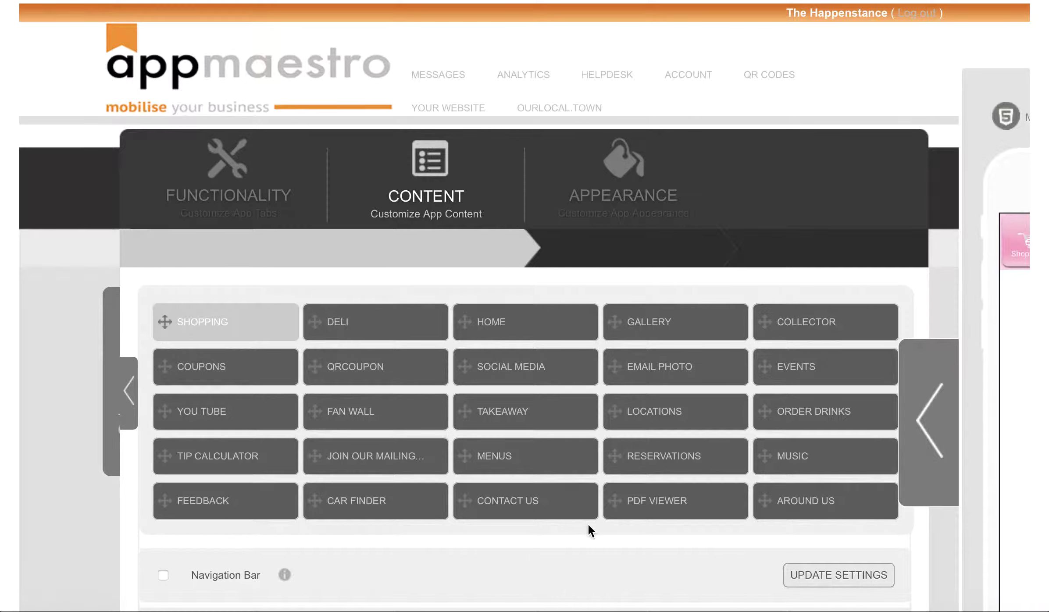
{"action": "left_click", "coordinate": [805, 506]}
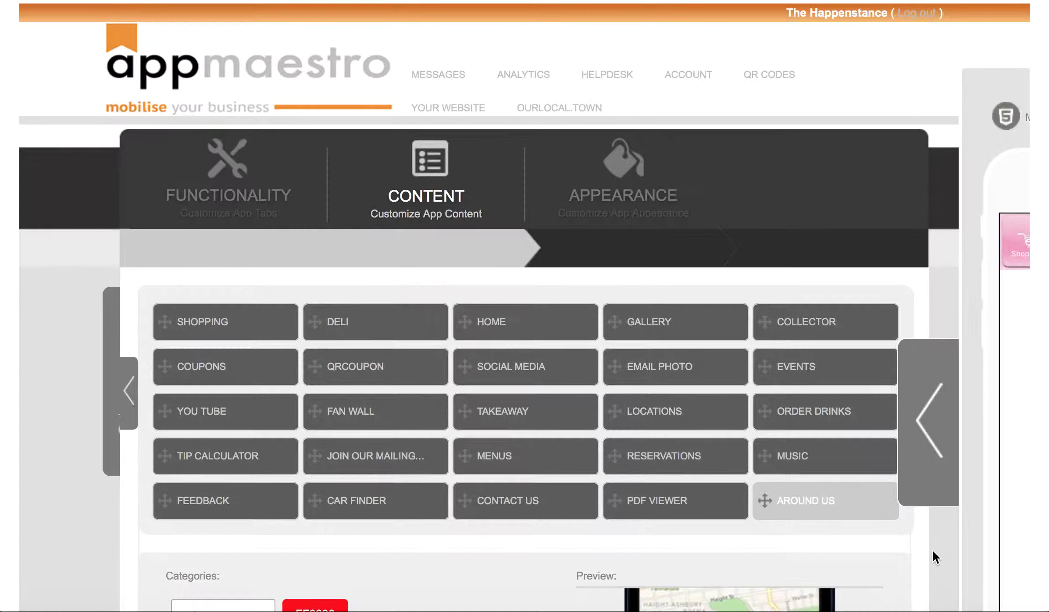
Examine the Around Us category names, colours and preview, including the colour picker of the cash category.
{"action": "scroll", "coordinate": [933, 552], "scroll_direction": "down", "scroll_amount": 5}
{"action": "scroll", "coordinate": [932, 553], "scroll_direction": "down", "scroll_amount": 8}
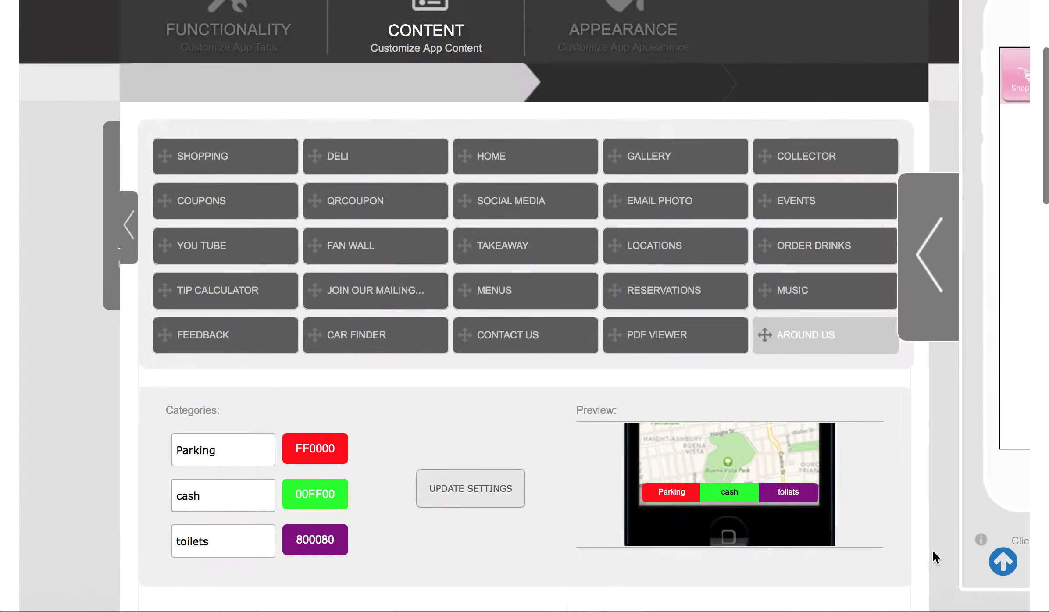
{"action": "scroll", "coordinate": [933, 556], "scroll_direction": "down", "scroll_amount": 2}
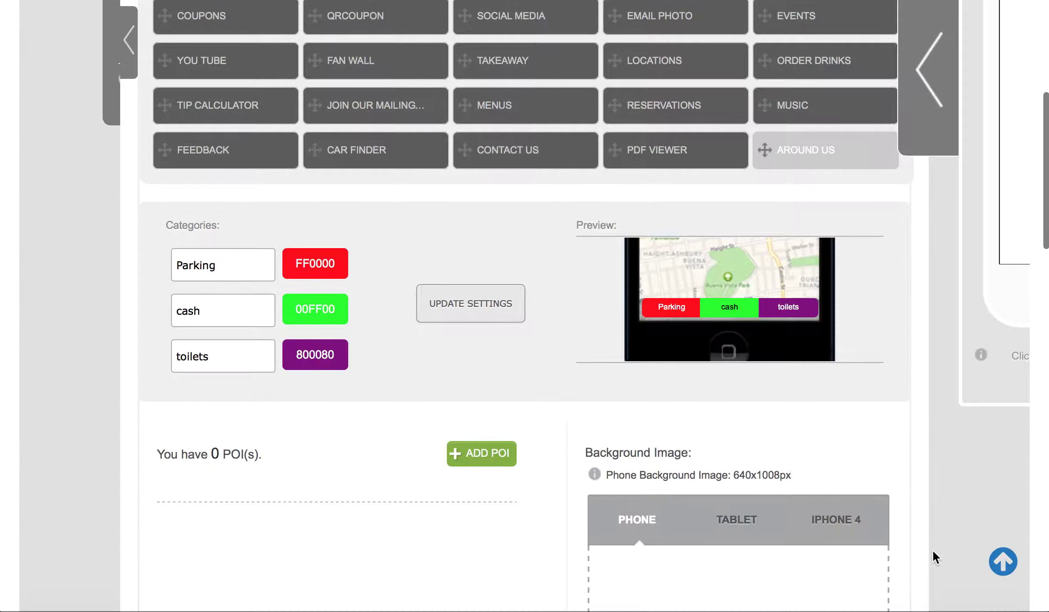
{"action": "scroll", "coordinate": [933, 552], "scroll_direction": "down", "scroll_amount": 2}
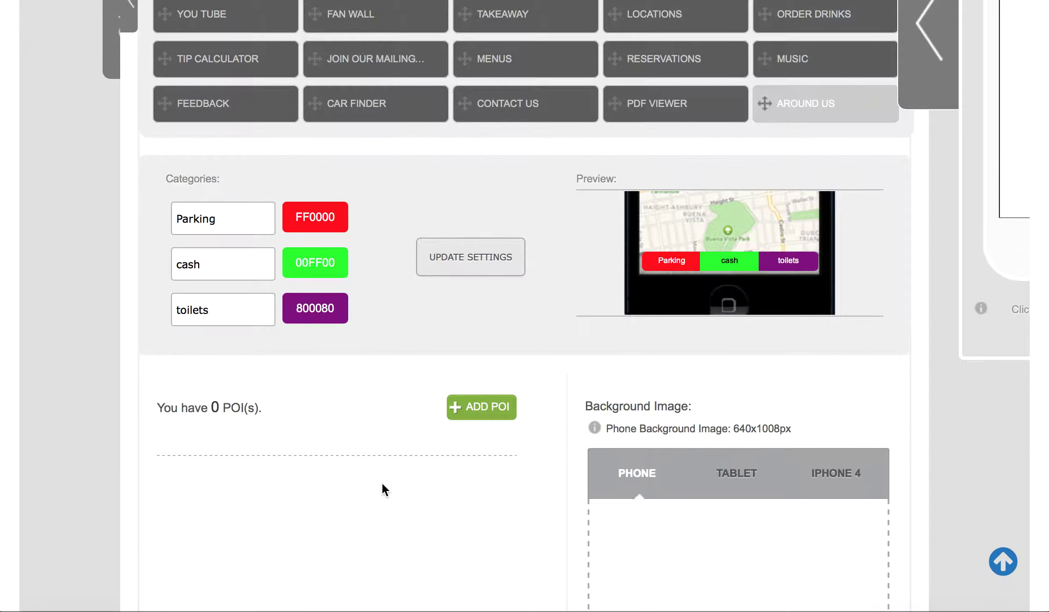
{"action": "scroll", "coordinate": [428, 492], "scroll_direction": "up", "scroll_amount": 1}
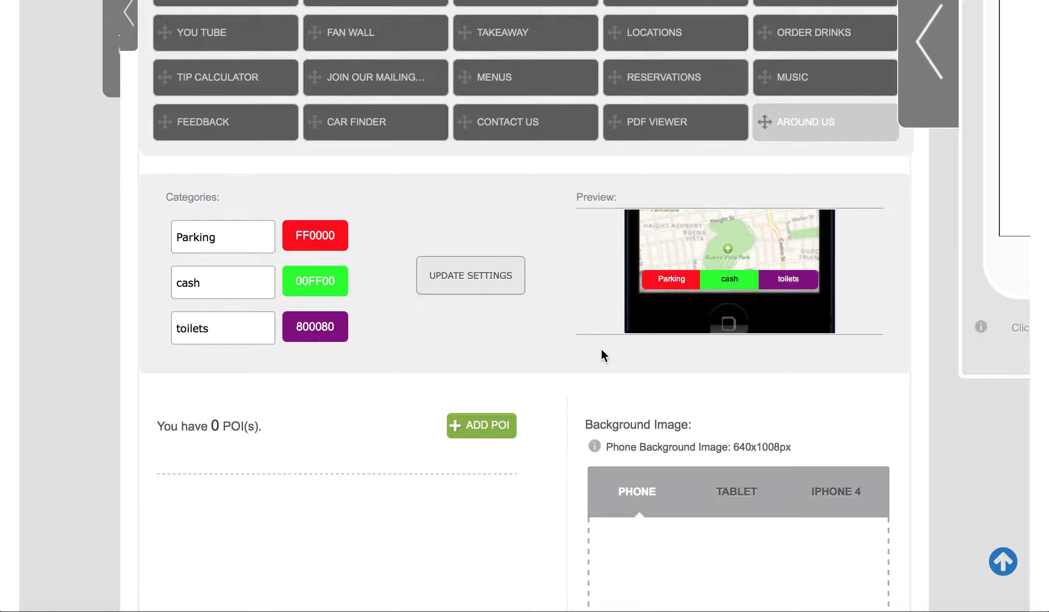
{"action": "left_click", "coordinate": [228, 237]}
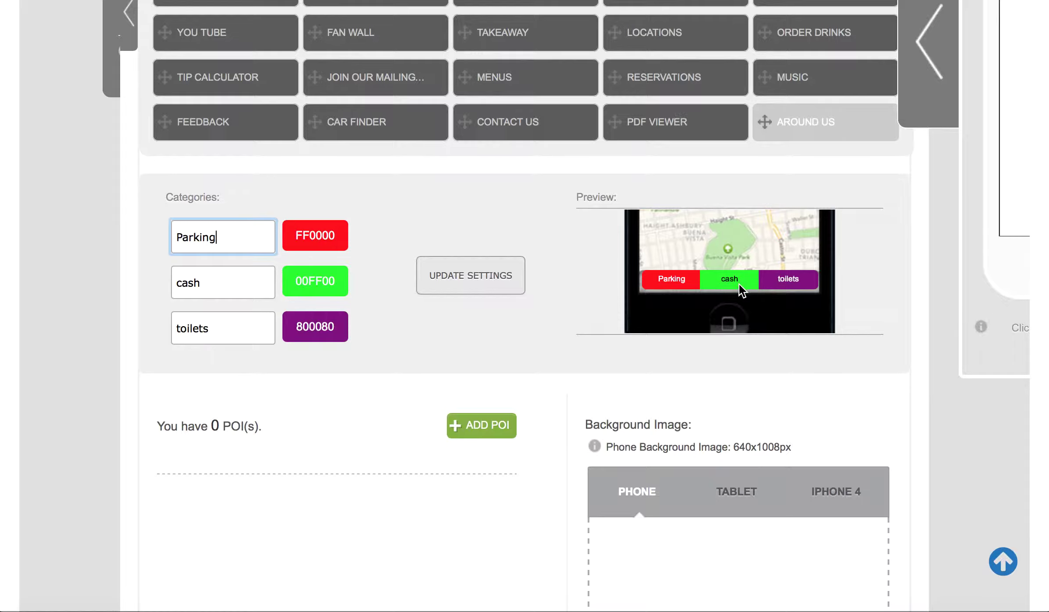
{"action": "left_click", "coordinate": [305, 290]}
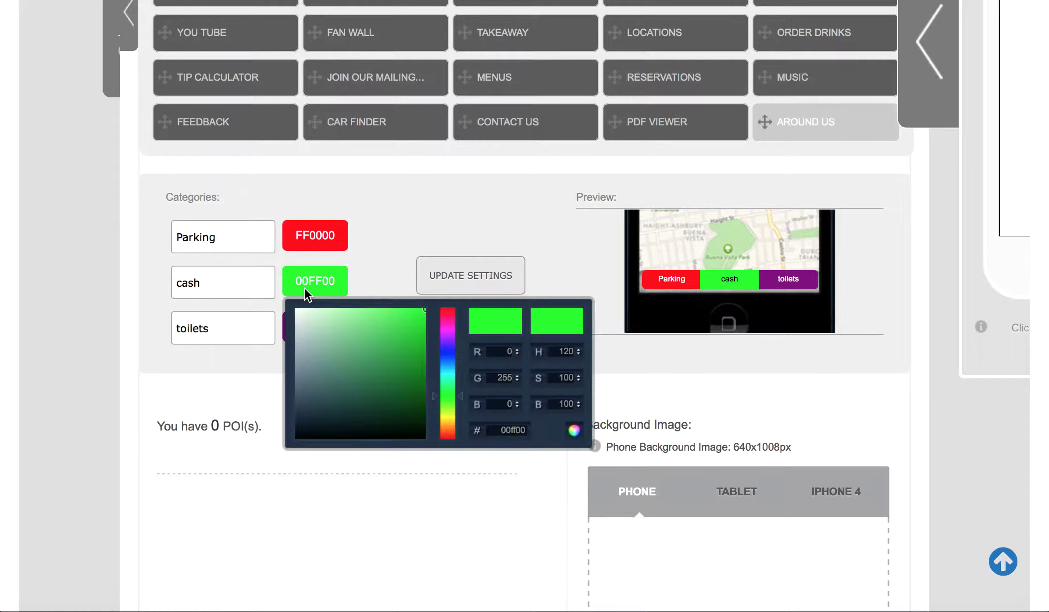
{"action": "left_click", "coordinate": [384, 219]}
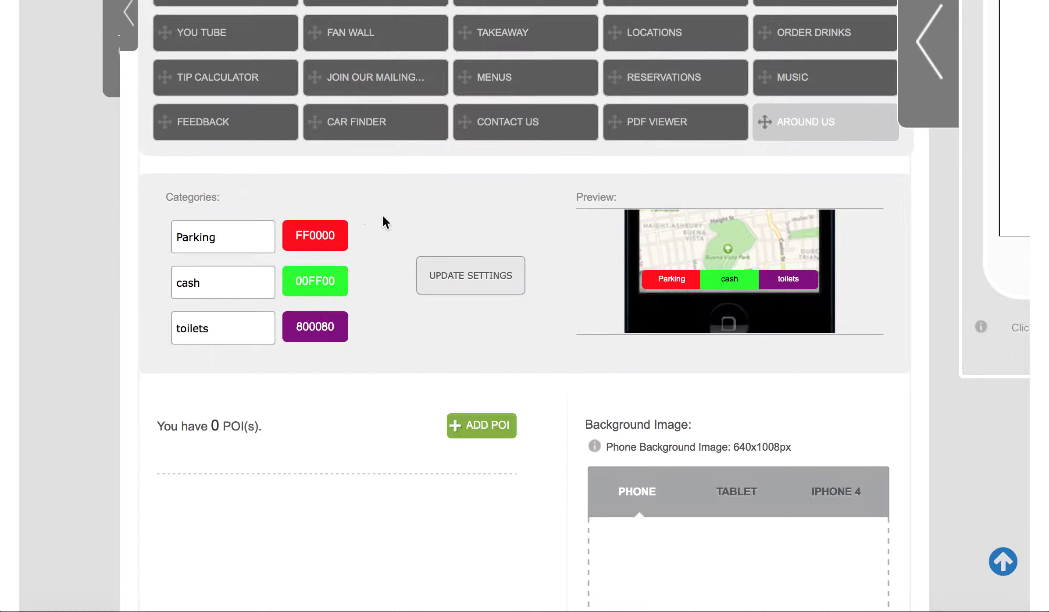
Add a point of interest named "Car park no1" and keep it in the red Parking category.
{"action": "scroll", "coordinate": [353, 428], "scroll_direction": "down", "scroll_amount": 3}
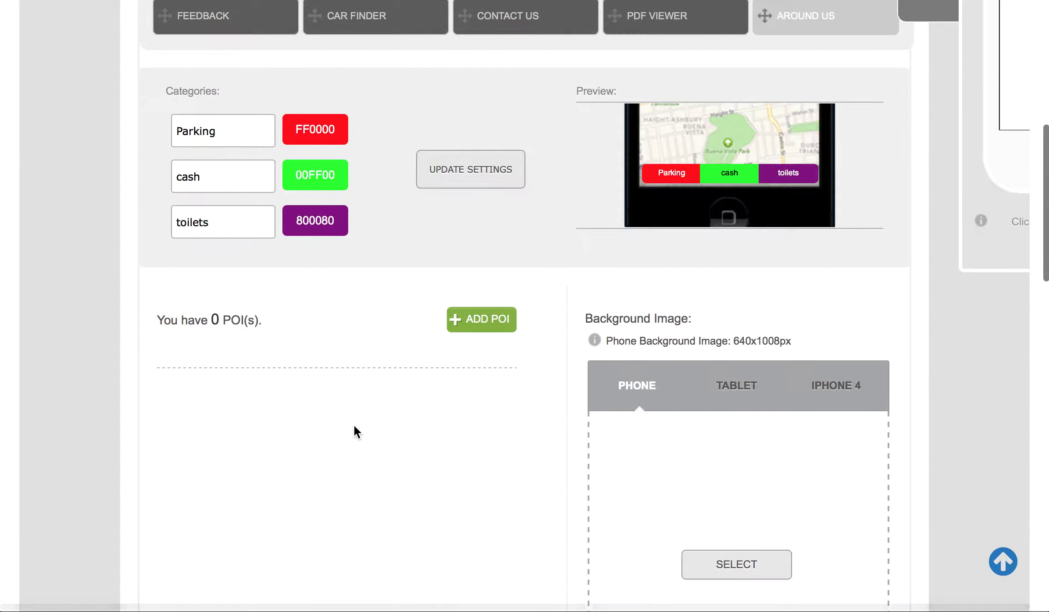
{"action": "scroll", "coordinate": [354, 426], "scroll_direction": "up", "scroll_amount": 1}
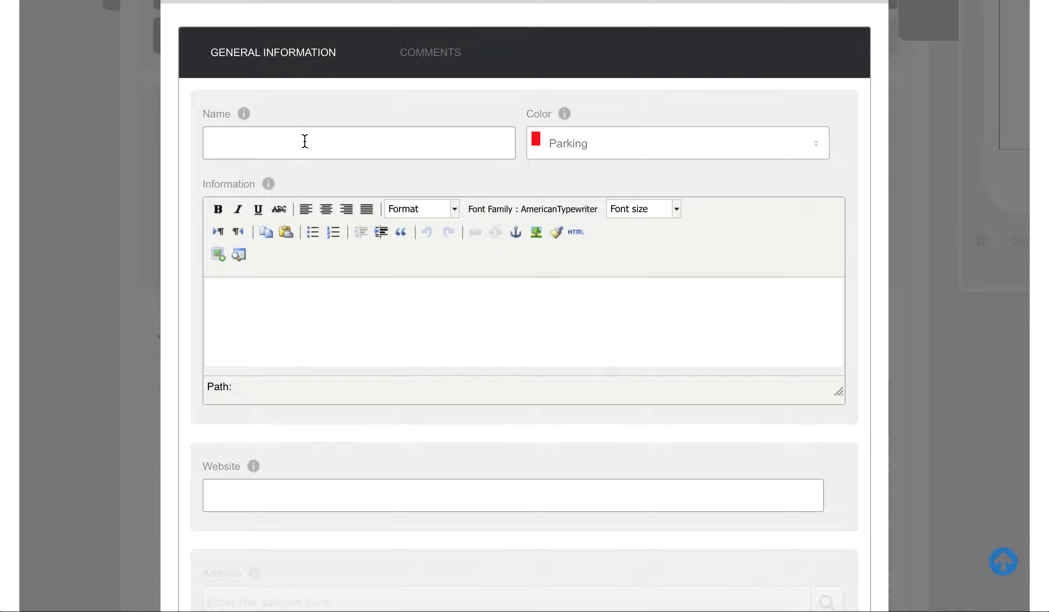
{"action": "left_click", "coordinate": [356, 133]}
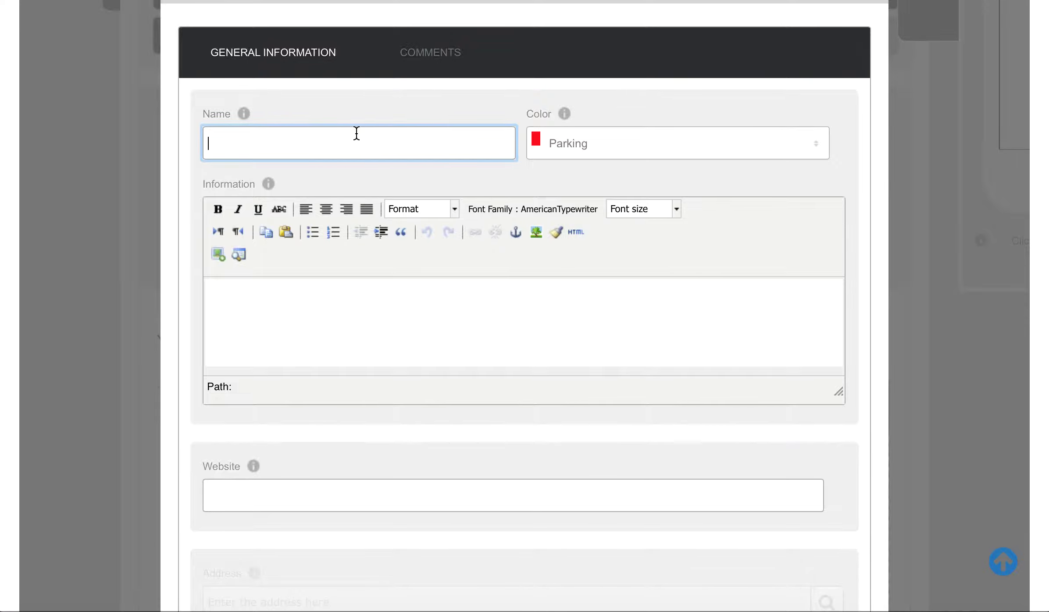
{"action": "type", "text": "Car ark no1"}
{"action": "left_click", "coordinate": [232, 144]}
{"action": "type", "text": "p"}
{"action": "left_click", "coordinate": [649, 150]}
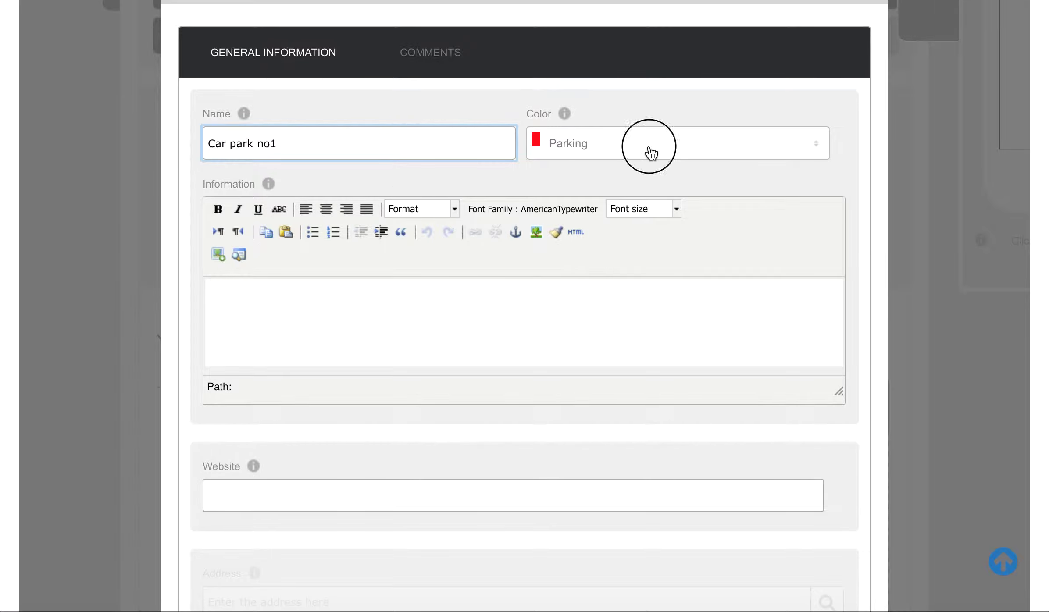
{"action": "left_click", "coordinate": [618, 175]}
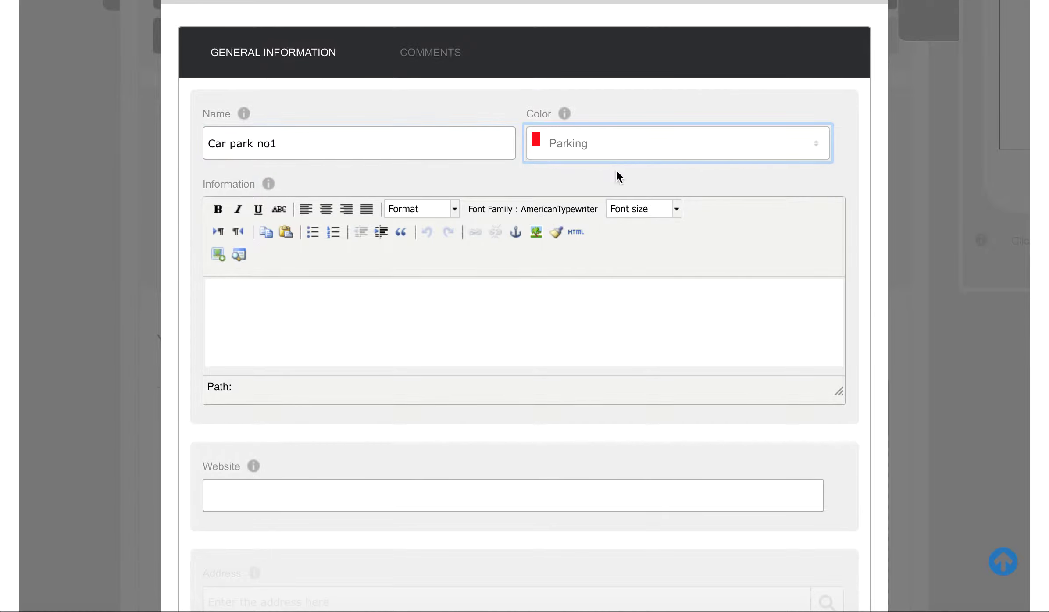
Enter "info" as the point of interest's information text and make it bold.
{"action": "left_click", "coordinate": [264, 312]}
{"action": "type", "text": "info"}
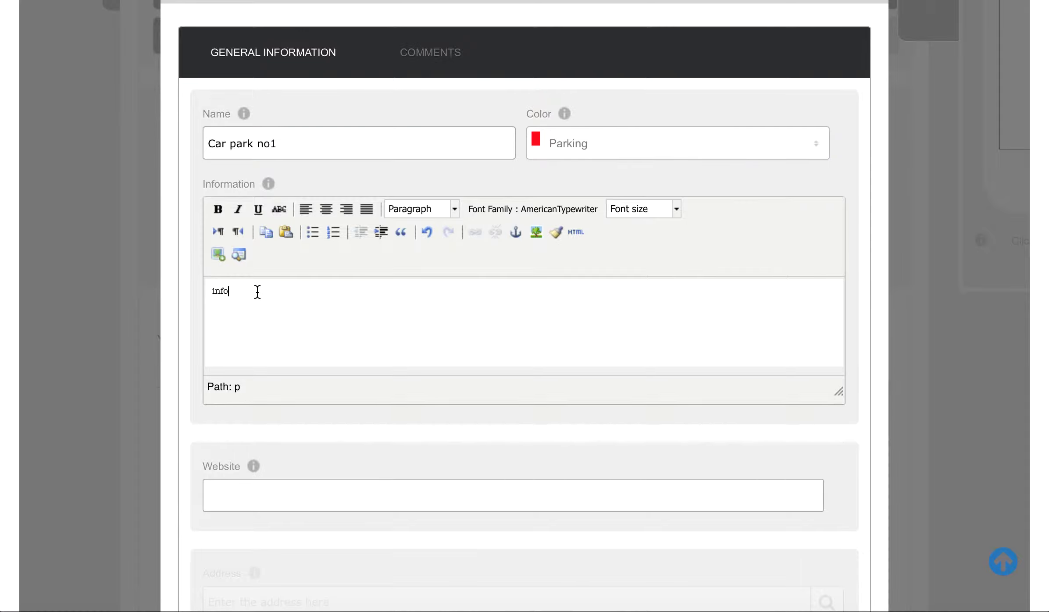
{"action": "double_click", "coordinate": [213, 290]}
{"action": "left_click", "coordinate": [215, 211]}
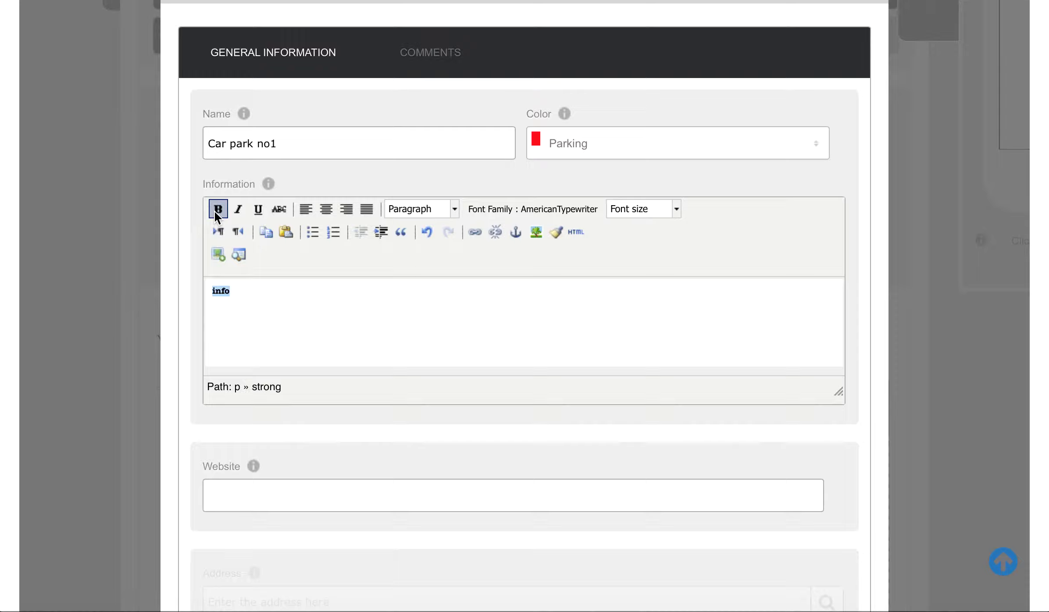
{"action": "left_click", "coordinate": [378, 309]}
{"action": "left_click", "coordinate": [225, 292]}
{"action": "left_click", "coordinate": [476, 232]}
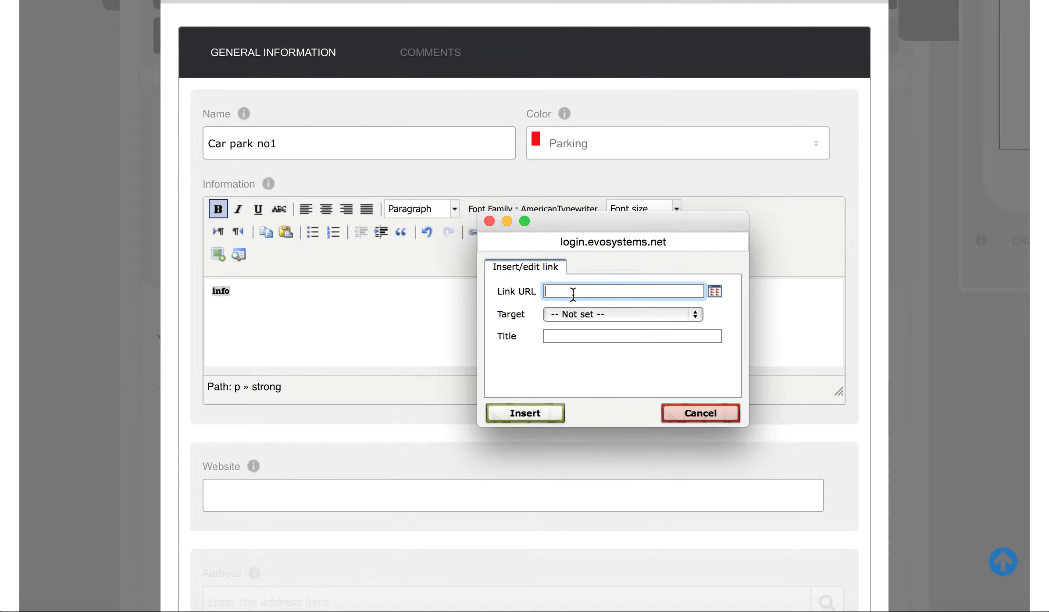
{"action": "type", "text": "http://ourlocal.town"}
{"action": "left_click", "coordinate": [521, 414]}
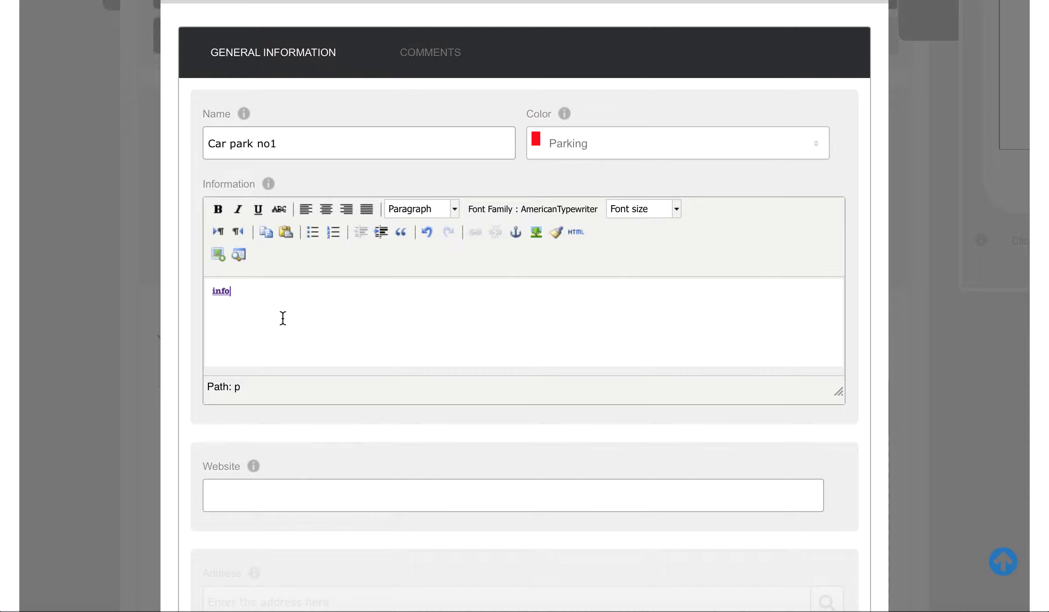
Examine the remaining point of interest fields, from website and location to email, telephone, image and default icon.
{"action": "scroll", "coordinate": [281, 317], "scroll_direction": "down", "scroll_amount": 1}
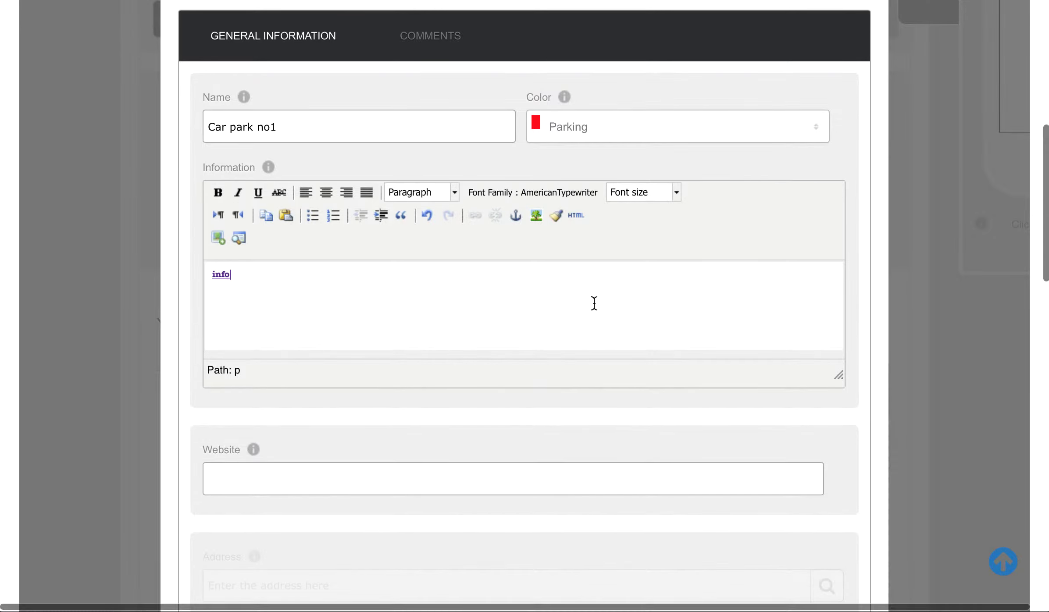
{"action": "scroll", "coordinate": [594, 303], "scroll_direction": "down", "scroll_amount": 2}
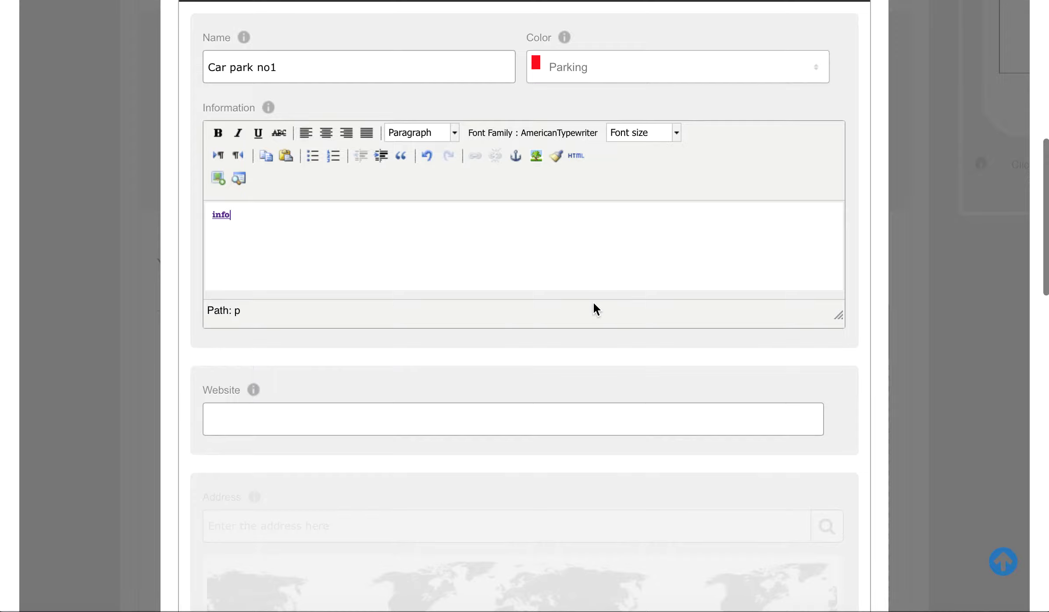
{"action": "scroll", "coordinate": [593, 303], "scroll_direction": "down", "scroll_amount": 4}
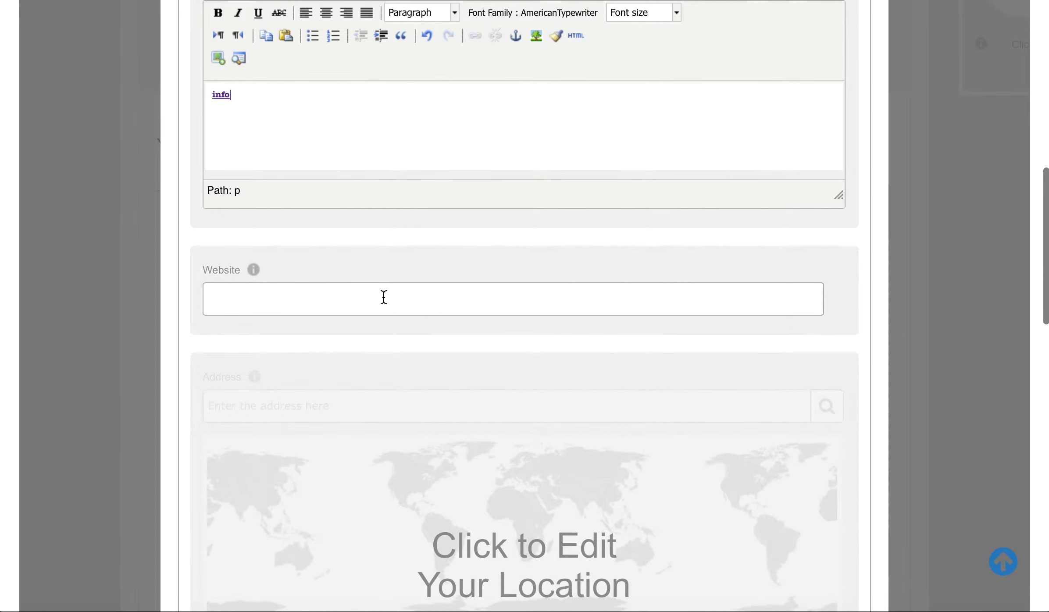
{"action": "scroll", "coordinate": [383, 298], "scroll_direction": "down", "scroll_amount": 10}
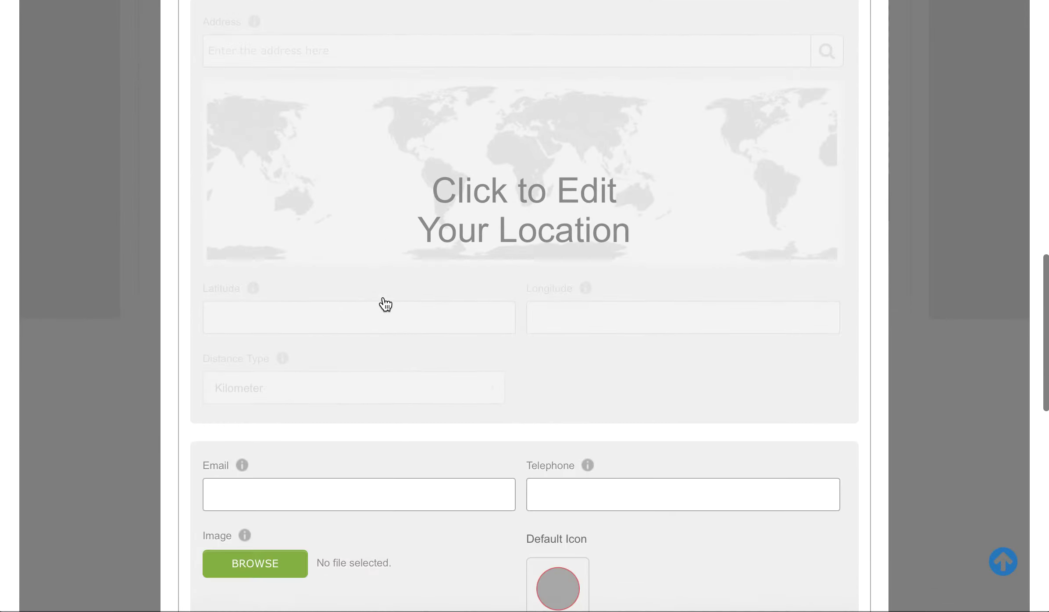
{"action": "scroll", "coordinate": [385, 304], "scroll_direction": "down", "scroll_amount": 3}
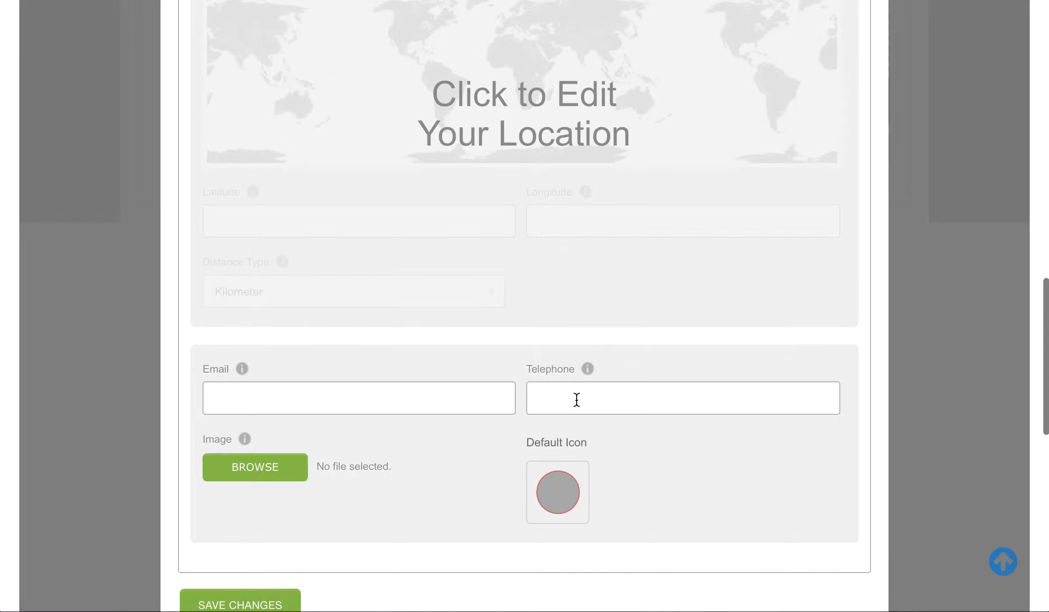
{"action": "scroll", "coordinate": [488, 472], "scroll_direction": "down", "scroll_amount": 2}
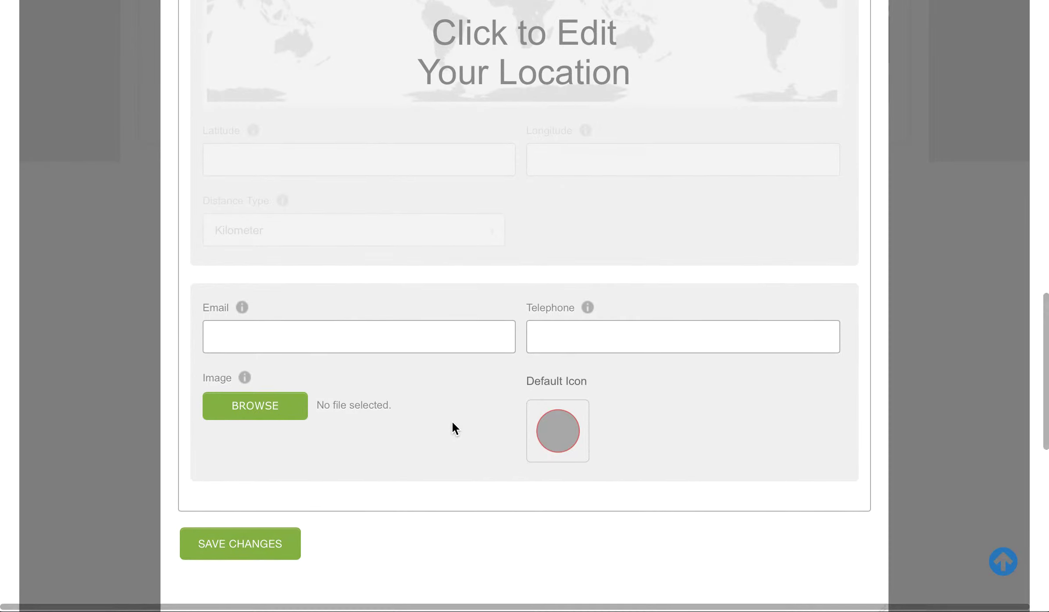
{"action": "scroll", "coordinate": [452, 422], "scroll_direction": "up", "scroll_amount": 8}
{"action": "scroll", "coordinate": [455, 428], "scroll_direction": "up", "scroll_amount": 1}
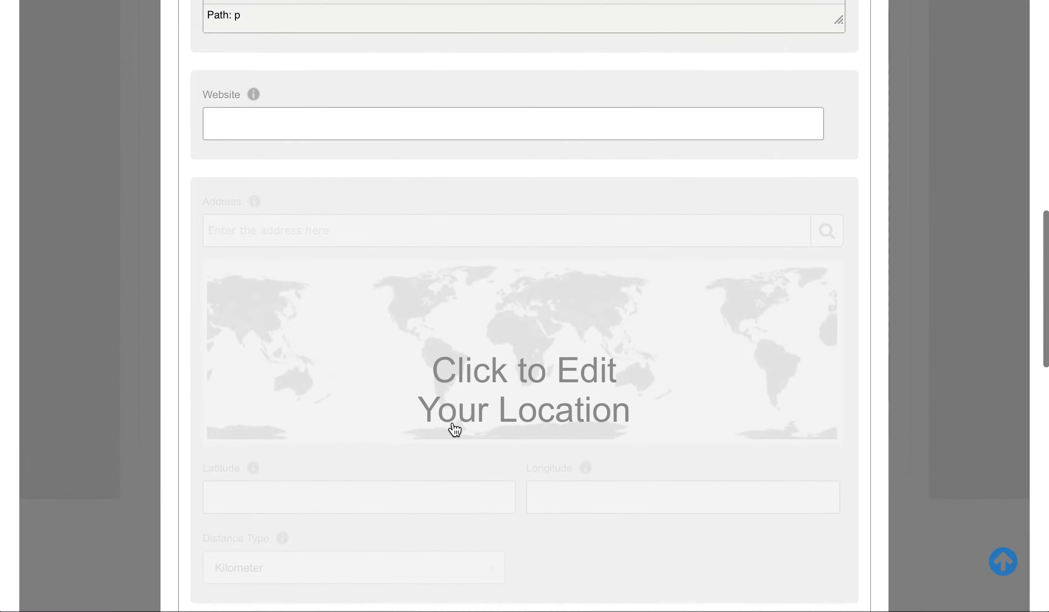
Enable location editing, set the address by choosing the suggestion for the London postcode, and save the point of interest.
{"action": "left_click", "coordinate": [533, 394]}
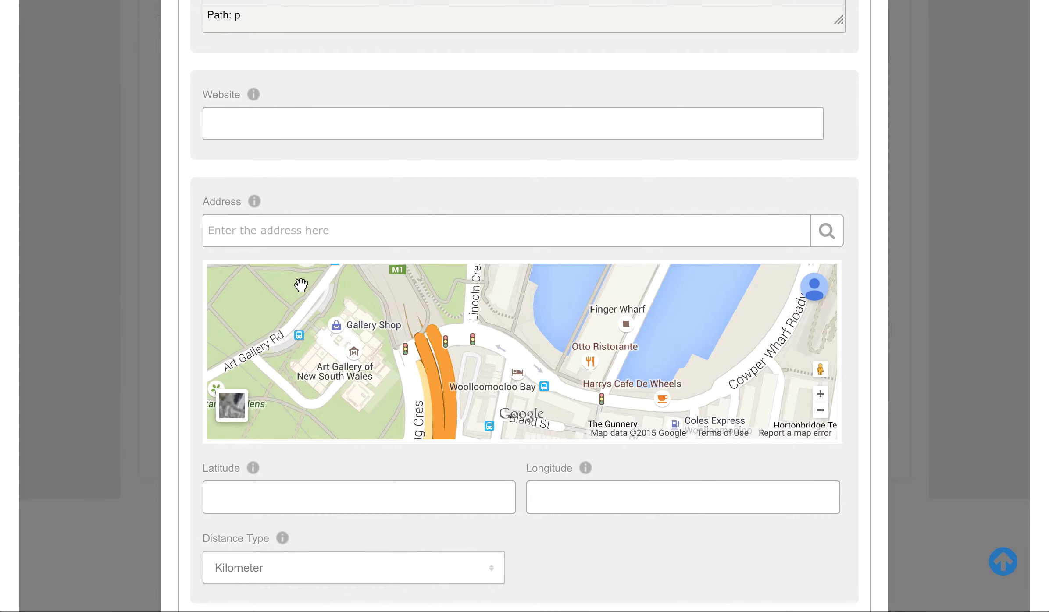
{"action": "left_click", "coordinate": [308, 241]}
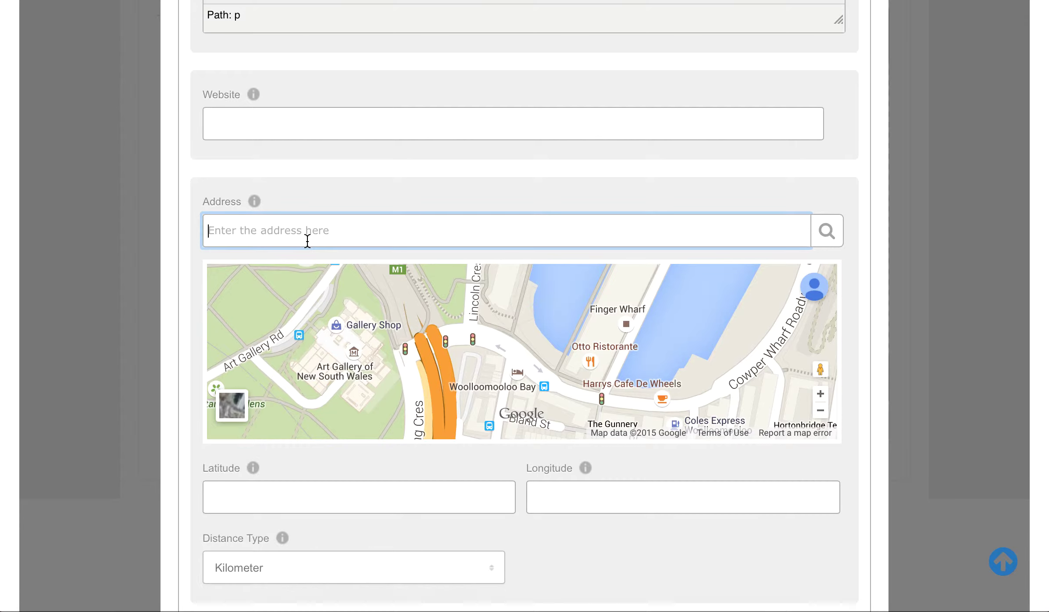
{"action": "type", "text": "sw5"}
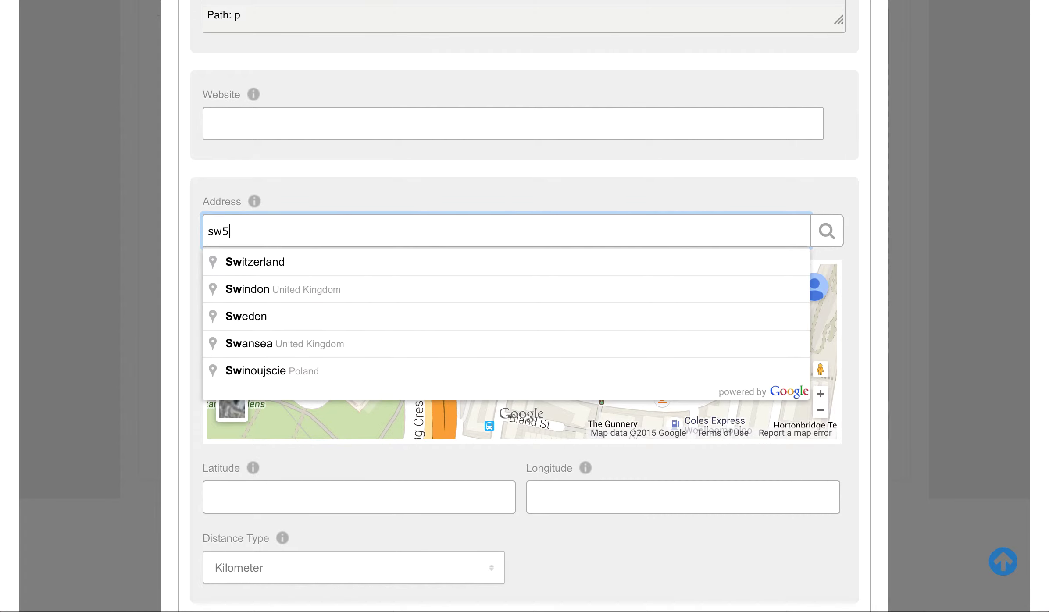
{"action": "type", "text": " 9sg"}
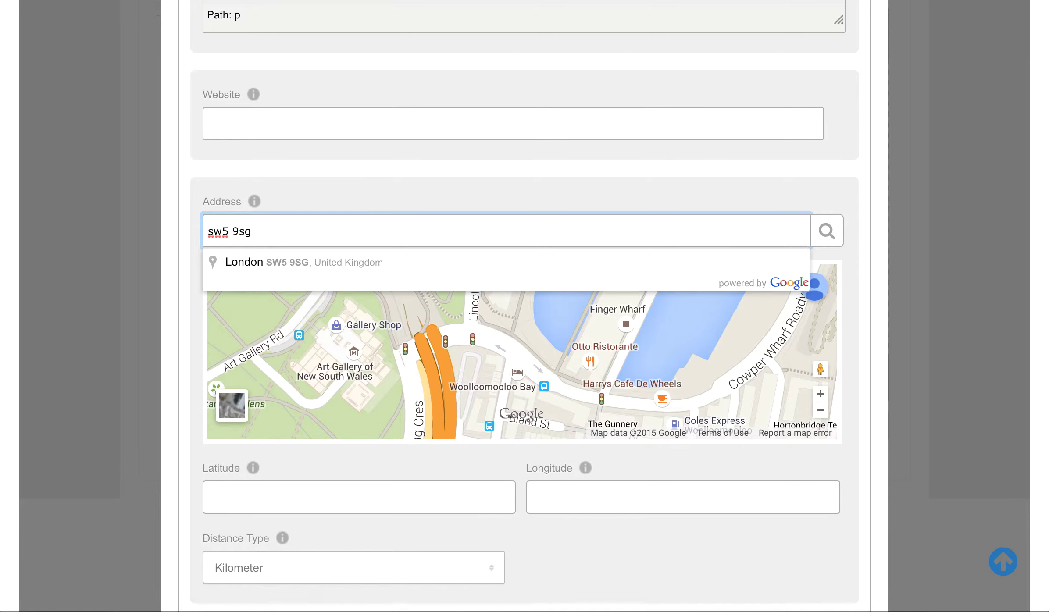
{"action": "left_click", "coordinate": [303, 265]}
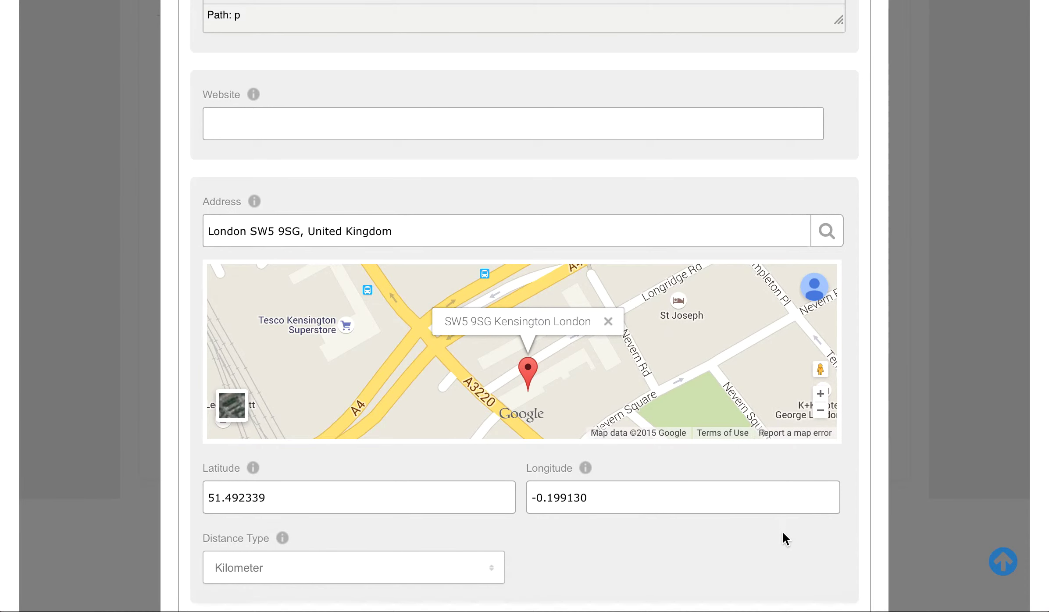
{"action": "scroll", "coordinate": [782, 531], "scroll_direction": "down", "scroll_amount": 5}
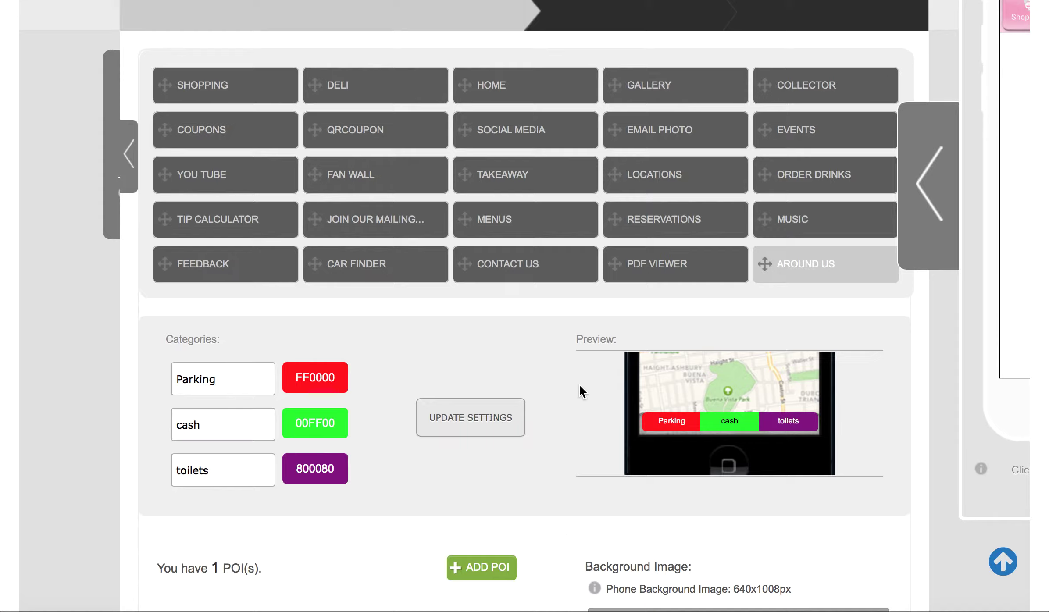
{"action": "scroll", "coordinate": [567, 470], "scroll_direction": "down", "scroll_amount": 3}
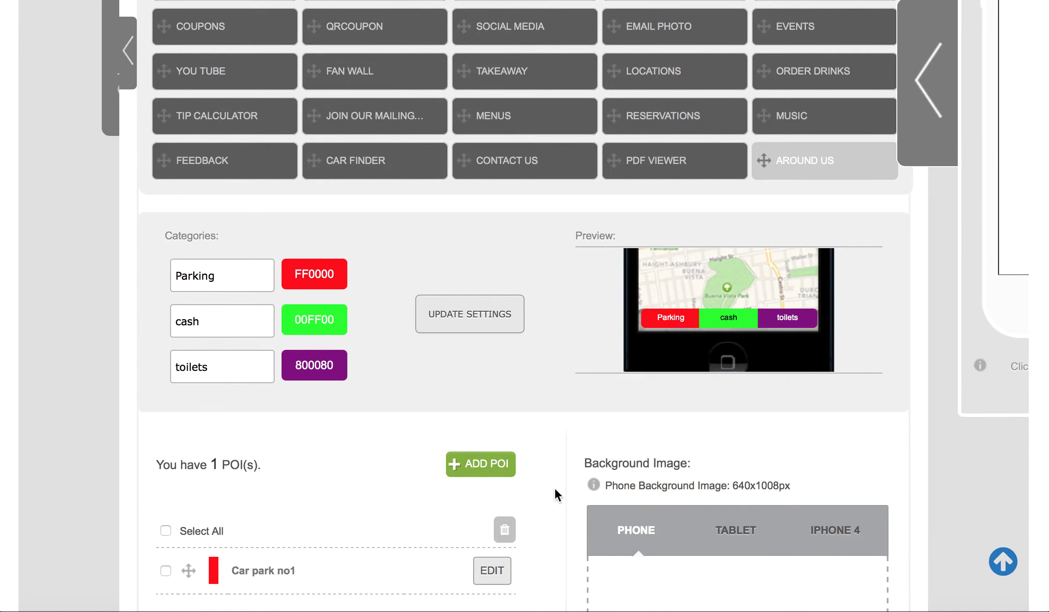
Review the Around Us categories with their colour preview and the list of points of interest.
{"action": "scroll", "coordinate": [553, 487], "scroll_direction": "up", "scroll_amount": 1}
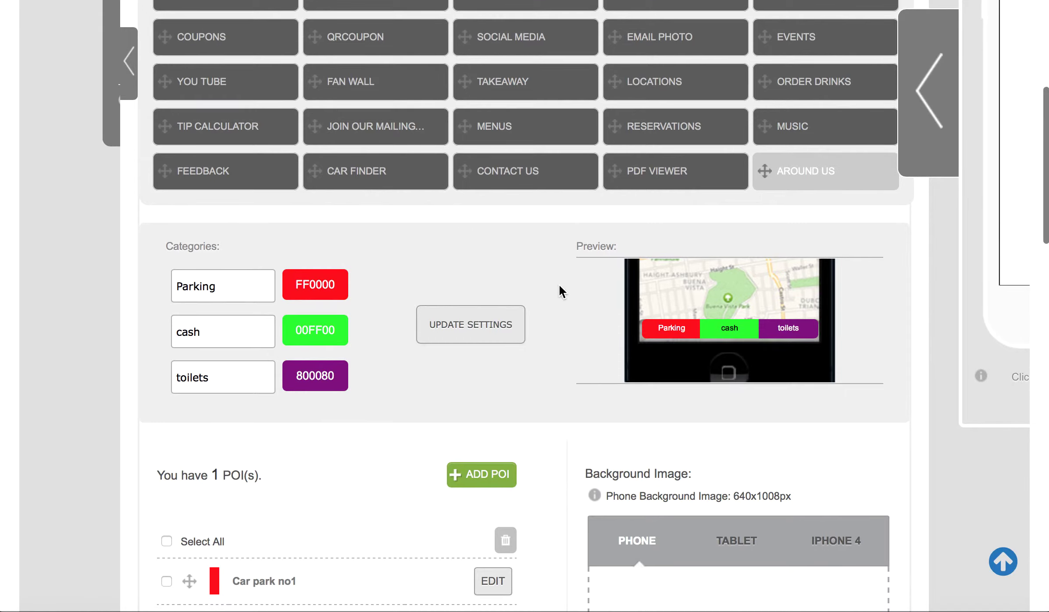
{"action": "scroll", "coordinate": [558, 283], "scroll_direction": "up", "scroll_amount": 2}
{"action": "scroll", "coordinate": [558, 287], "scroll_direction": "up", "scroll_amount": 2}
{"action": "scroll", "coordinate": [555, 371], "scroll_direction": "down", "scroll_amount": 10}
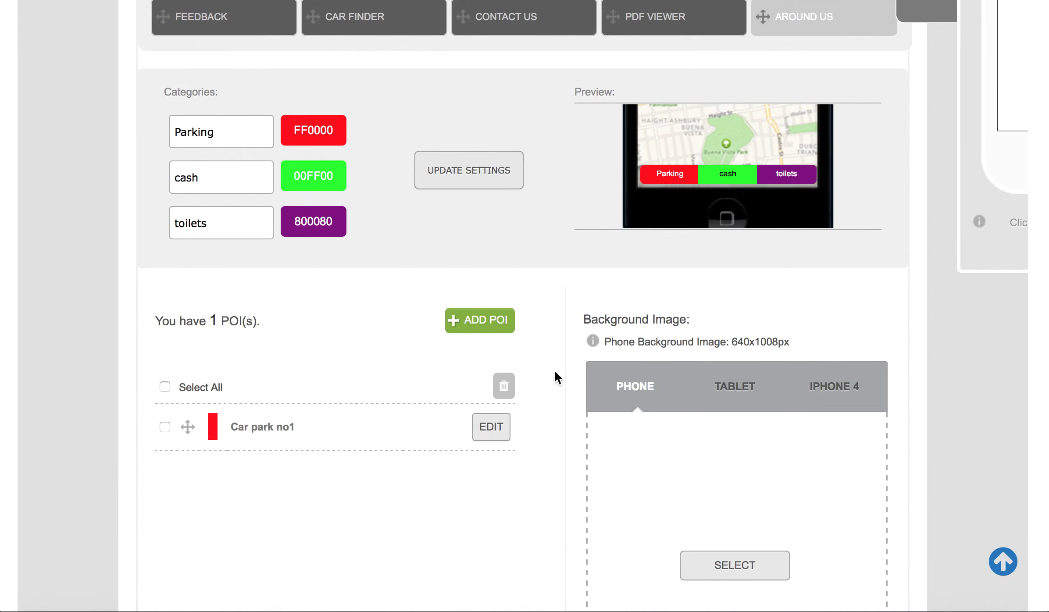
{"action": "scroll", "coordinate": [554, 371], "scroll_direction": "down", "scroll_amount": 9}
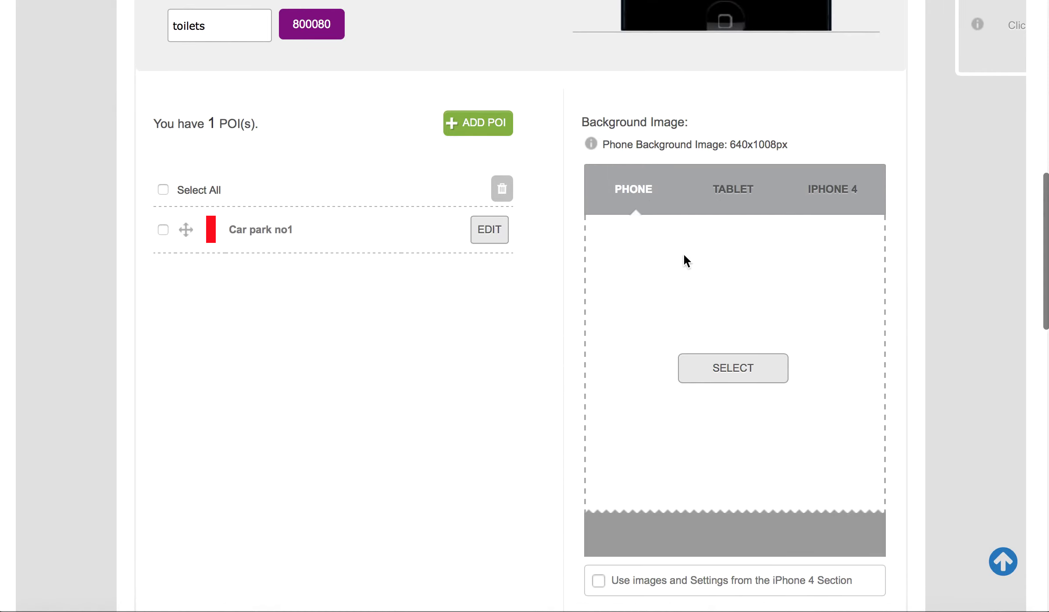
{"action": "scroll", "coordinate": [516, 336], "scroll_direction": "up", "scroll_amount": 4}
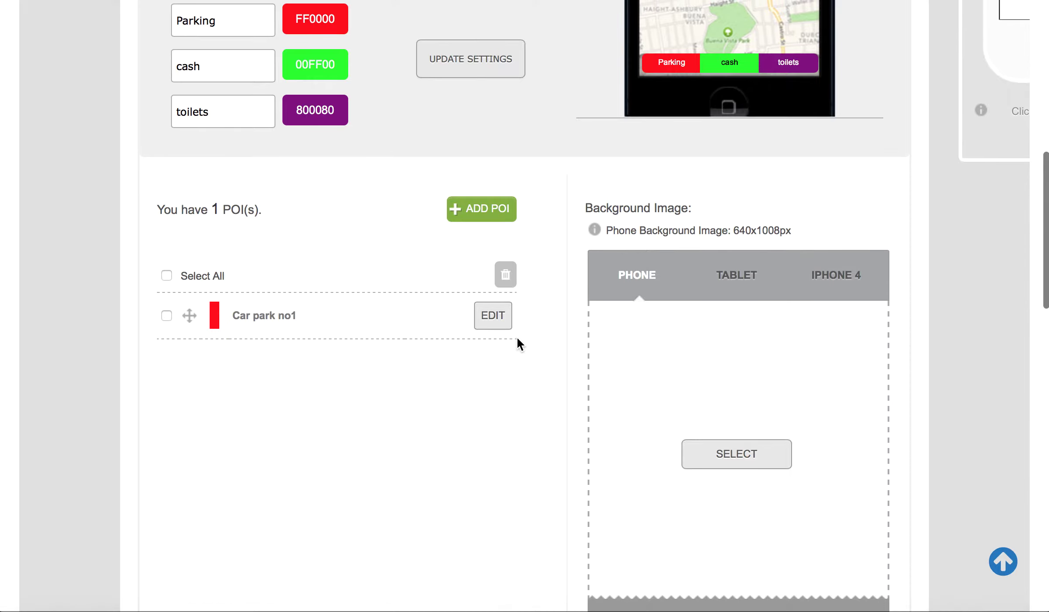
Compare the background image size requirements for phone, tablet and iPhone 4.
{"action": "scroll", "coordinate": [516, 336], "scroll_direction": "down", "scroll_amount": 1}
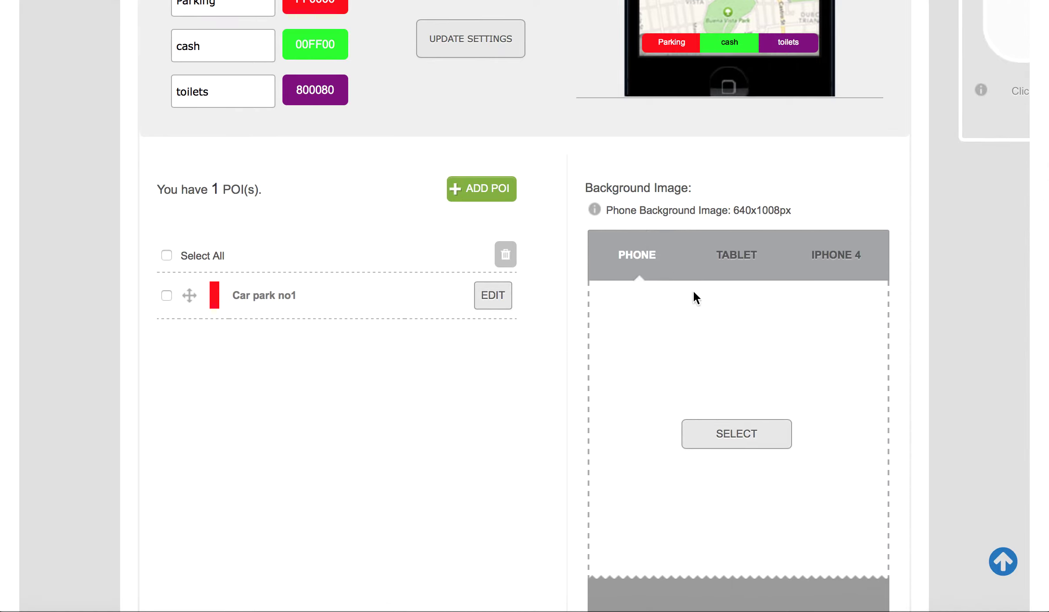
{"action": "left_click", "coordinate": [742, 258]}
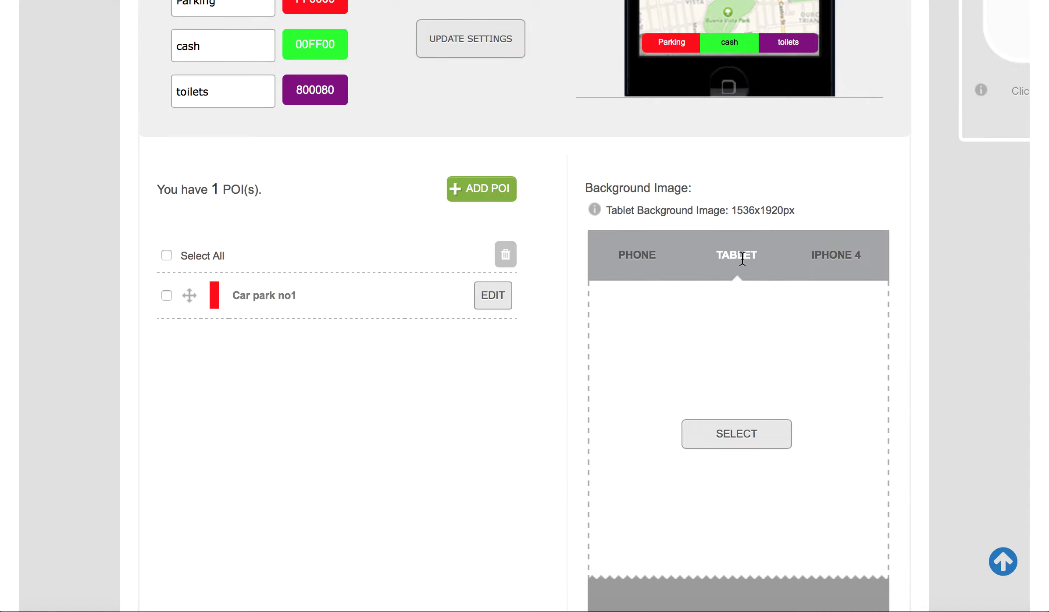
{"action": "left_click", "coordinate": [835, 268]}
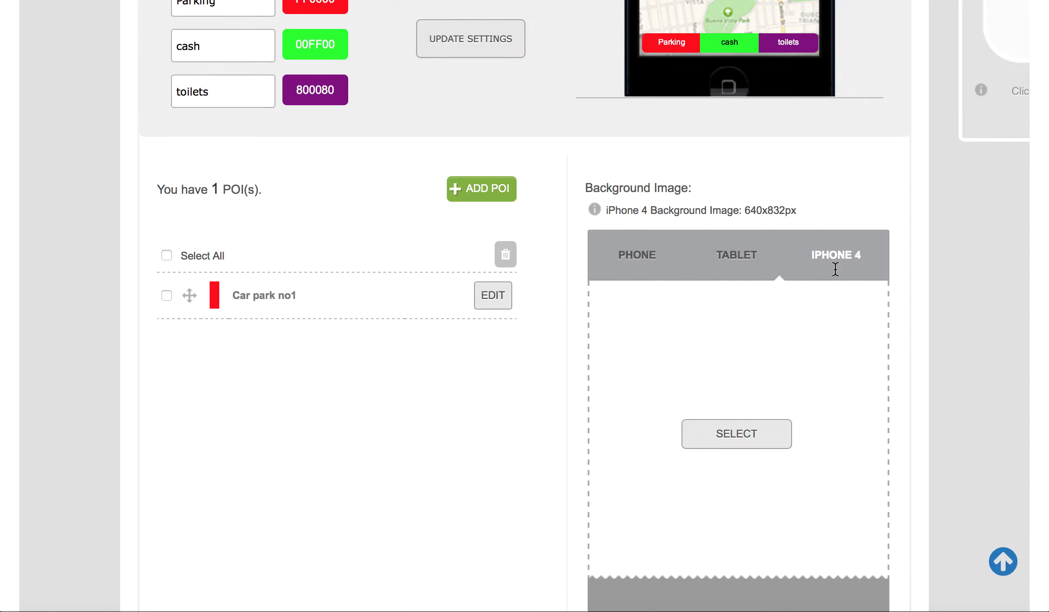
{"action": "left_click", "coordinate": [634, 259]}
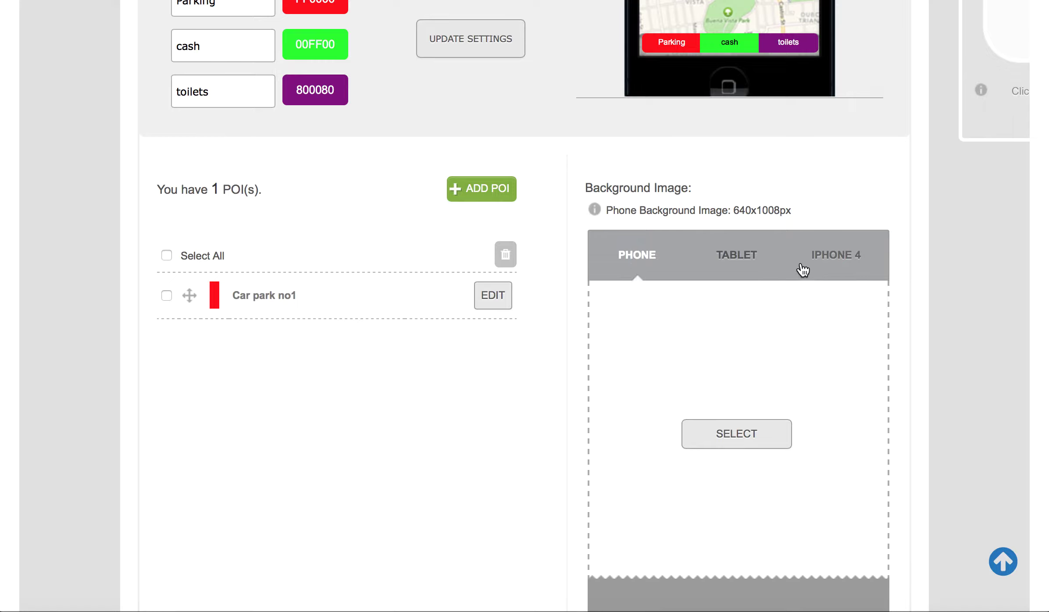
{"action": "left_click", "coordinate": [829, 262]}
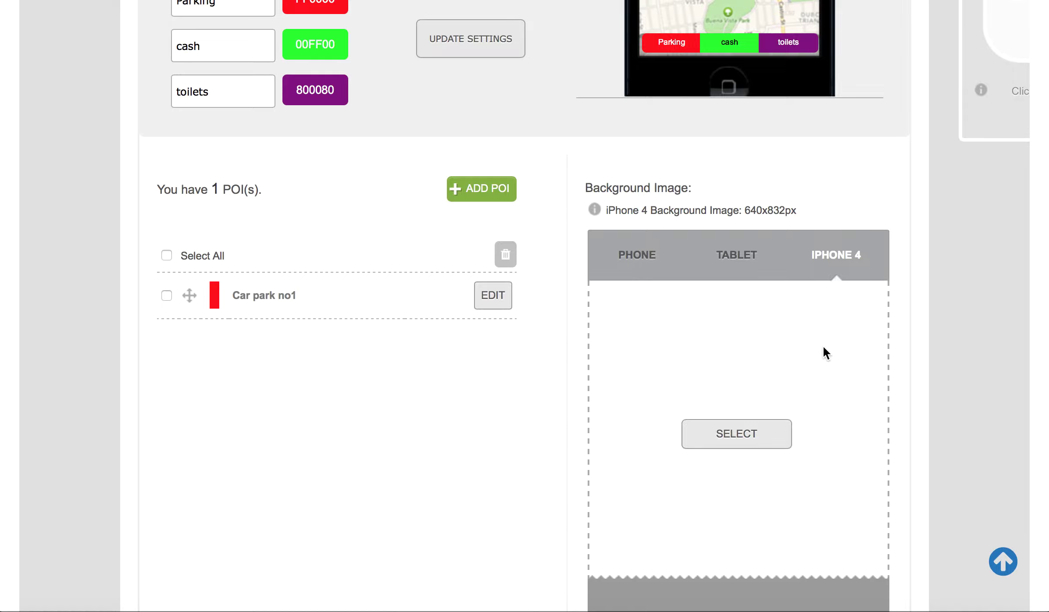
Browse the Artist/Gallery preset images in the iPhone 4 background library and close it without choosing one.
{"action": "scroll", "coordinate": [823, 345], "scroll_direction": "down", "scroll_amount": 3}
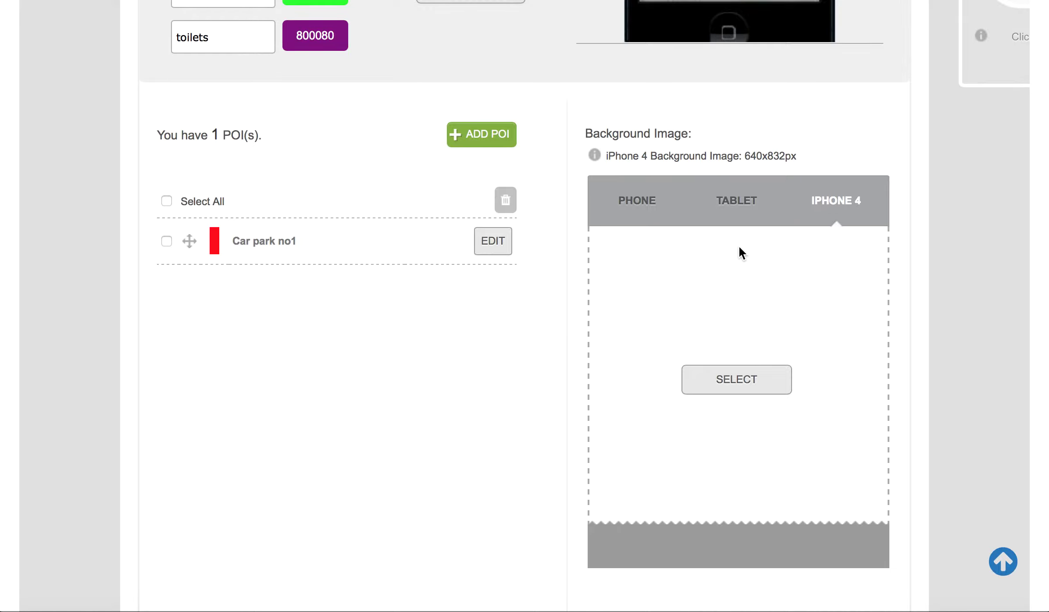
{"action": "left_click", "coordinate": [751, 375]}
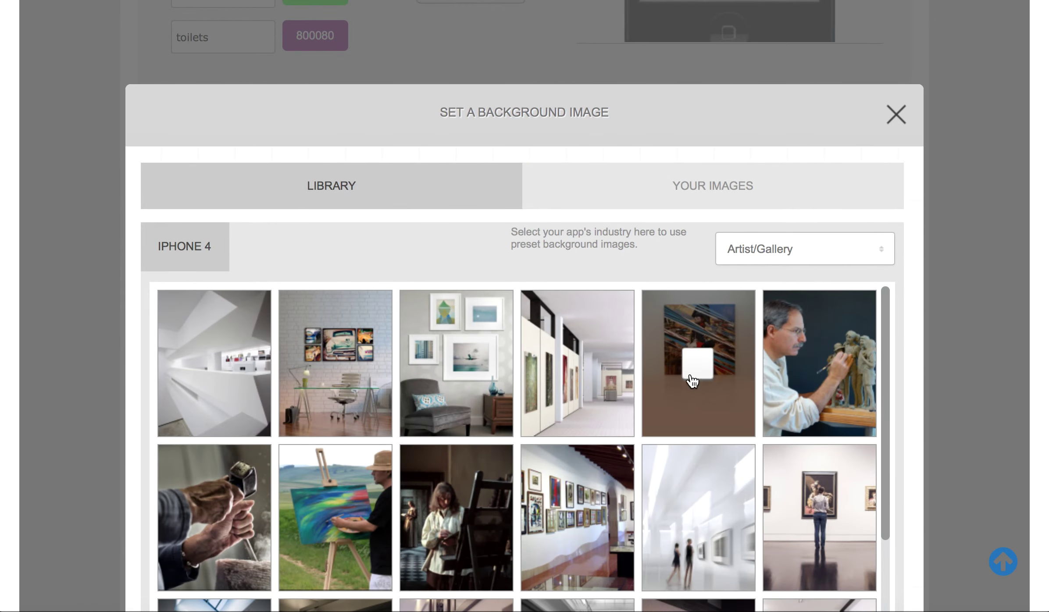
{"action": "scroll", "coordinate": [691, 453], "scroll_direction": "down", "scroll_amount": 3}
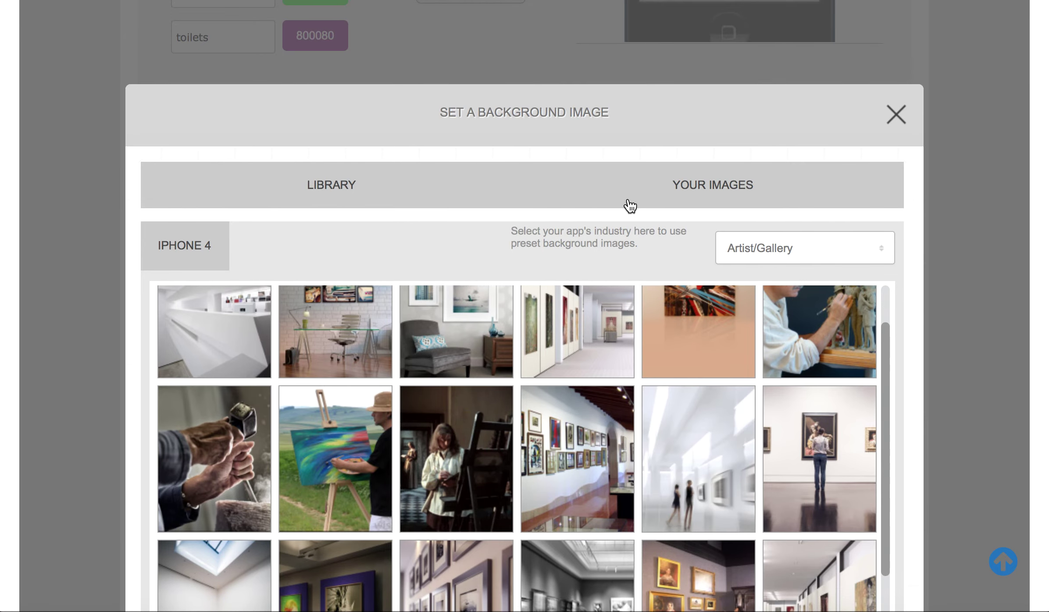
{"action": "left_click", "coordinate": [897, 116]}
{"action": "scroll", "coordinate": [421, 428], "scroll_direction": "down", "scroll_amount": 5}
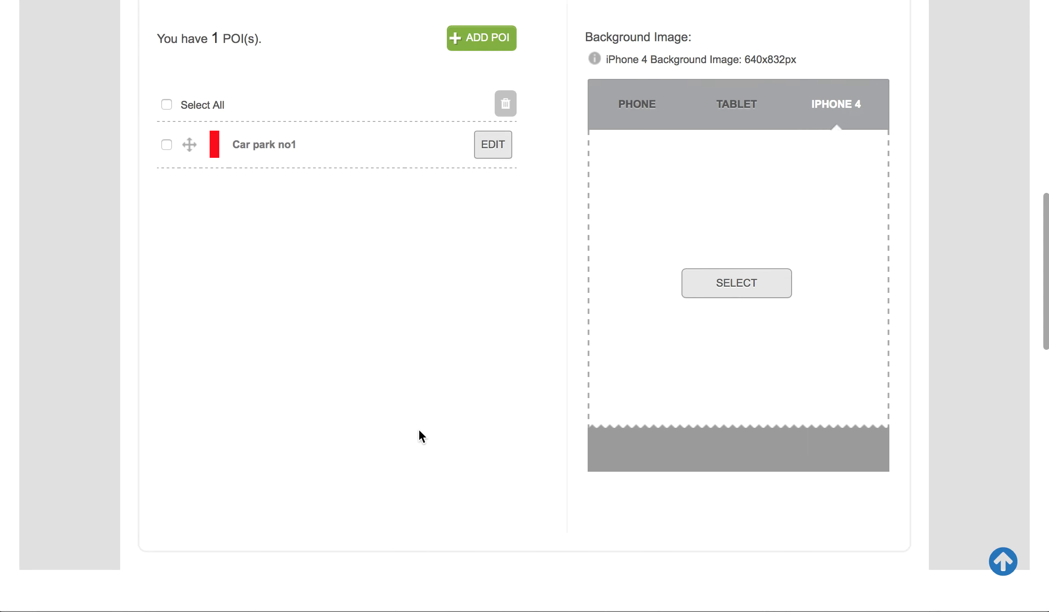
{"action": "scroll", "coordinate": [418, 428], "scroll_direction": "up", "scroll_amount": 15}
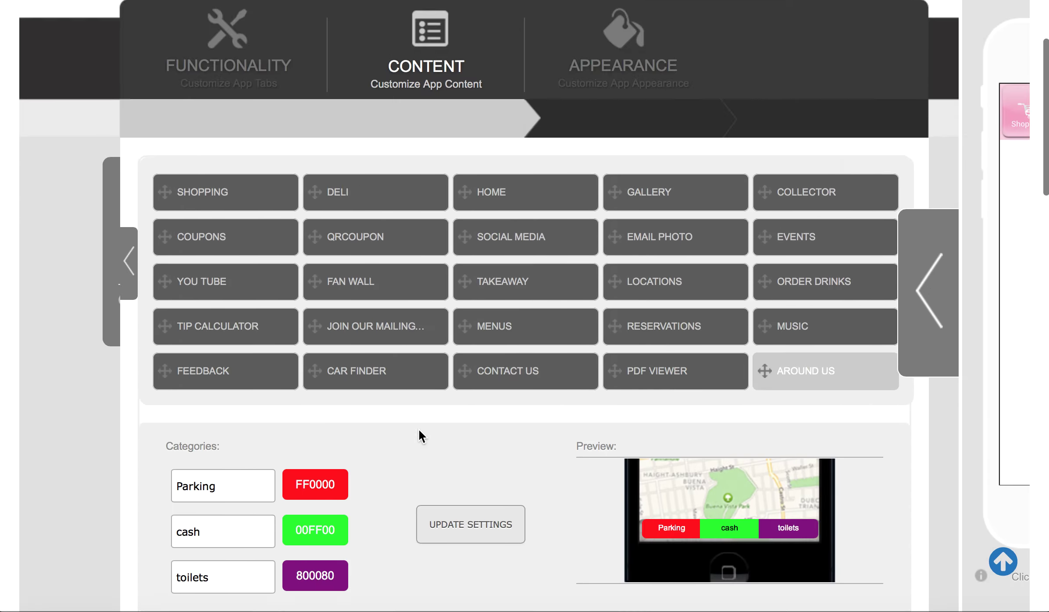
{"action": "scroll", "coordinate": [418, 429], "scroll_direction": "up", "scroll_amount": 4}
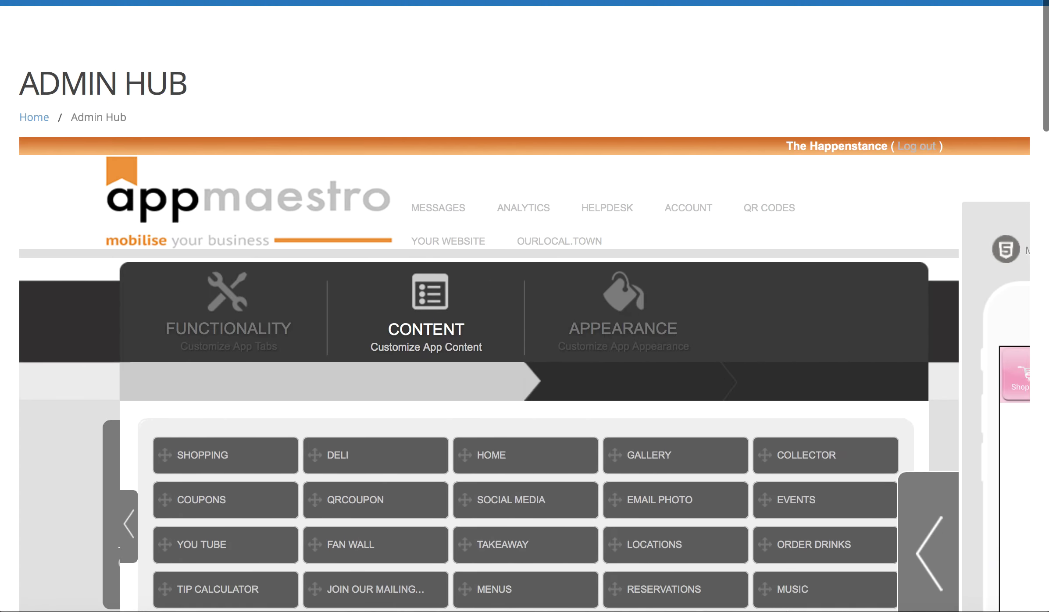